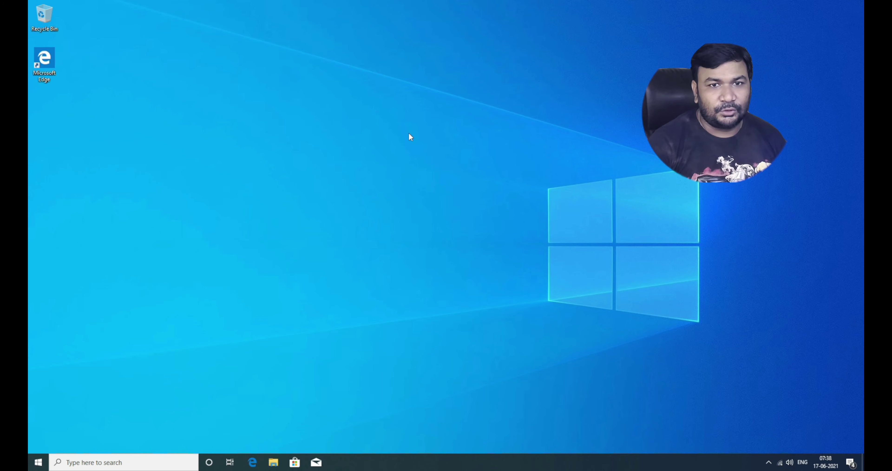
{"action": "right_click", "coordinate": [221, 96]}
{"action": "right_click", "coordinate": [84, 98]}
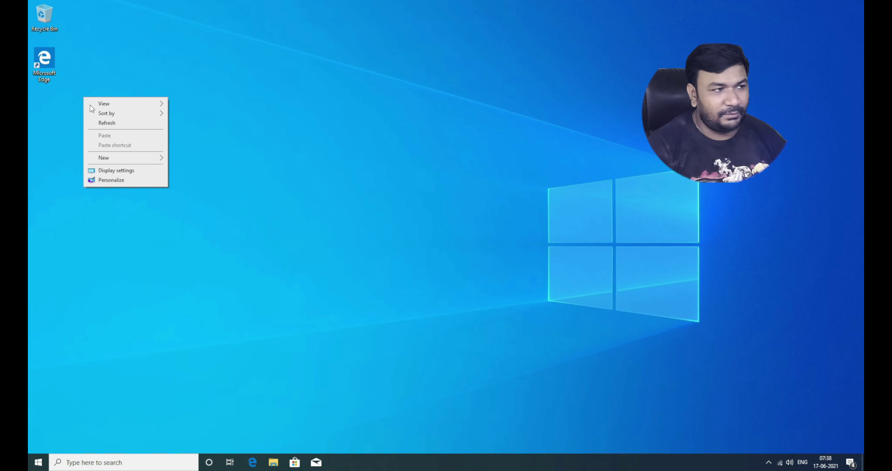
{"action": "left_click", "coordinate": [130, 126]}
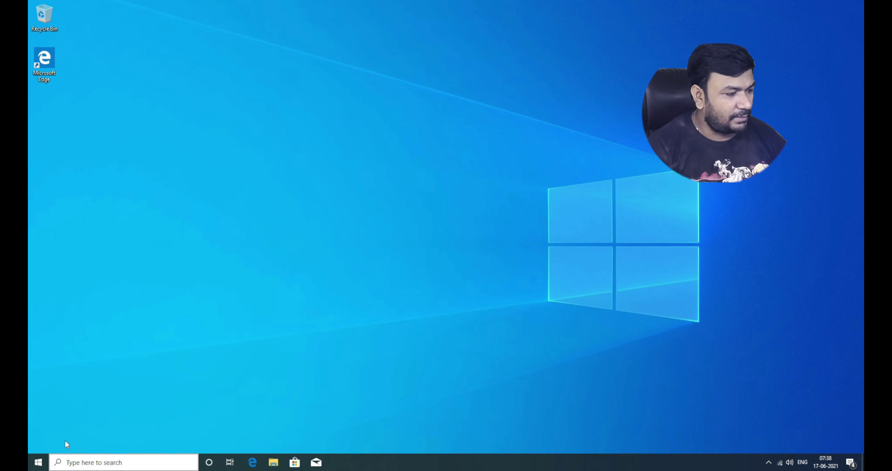
- Check this PC's Windows edition, processor and memory in its system properties, and close the System window
{"action": "left_click", "coordinate": [273, 462]}
{"action": "right_click", "coordinate": [364, 382]}
{"action": "left_click", "coordinate": [189, 319]}
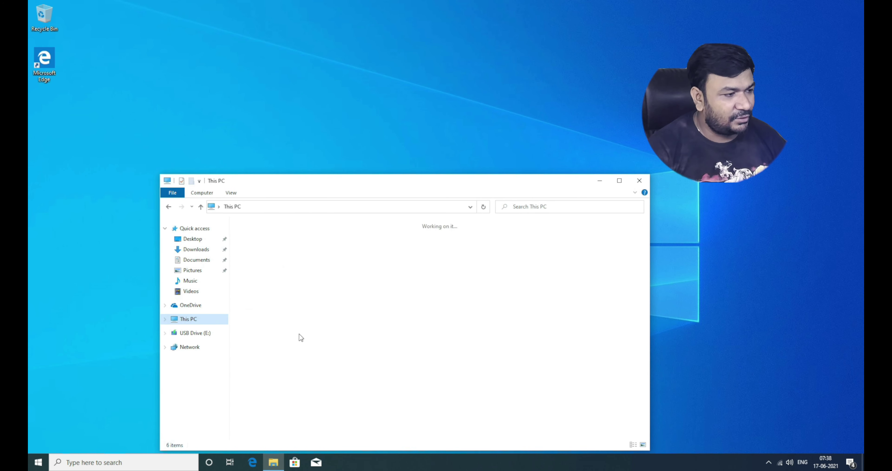
{"action": "right_click", "coordinate": [372, 366]}
{"action": "left_click", "coordinate": [397, 362]}
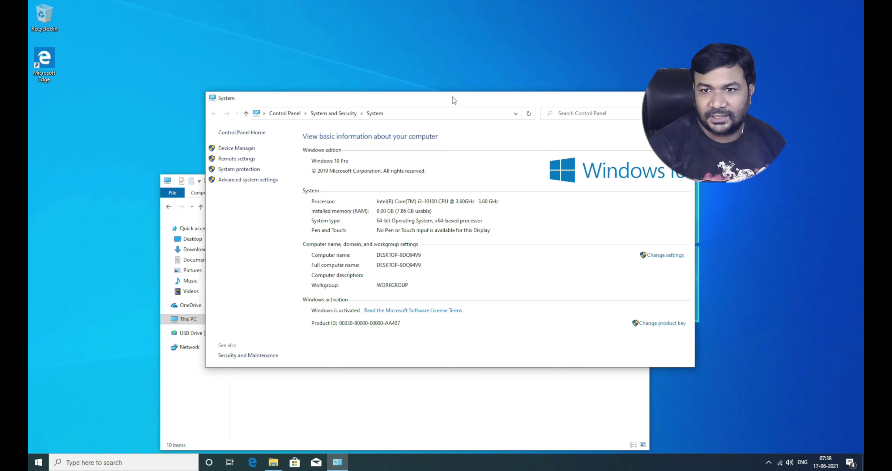
{"action": "left_click_drag", "start_coordinate": [455, 100], "coordinate": [278, 123]}
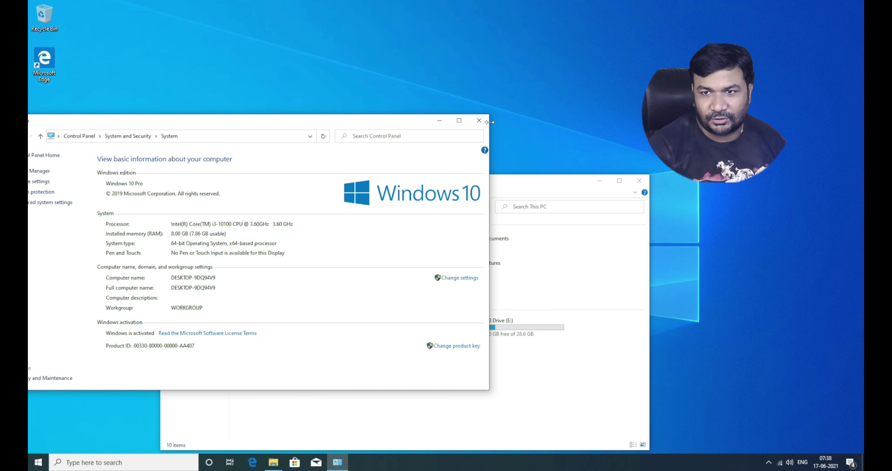
{"action": "left_click", "coordinate": [473, 124]}
- Look through the contents of Local Disk (C:) and New Volume (D:), and close the file window
{"action": "left_click_drag", "start_coordinate": [513, 187], "coordinate": [449, 65]}
{"action": "left_click", "coordinate": [224, 212]}
{"action": "double_click", "coordinate": [224, 211]}
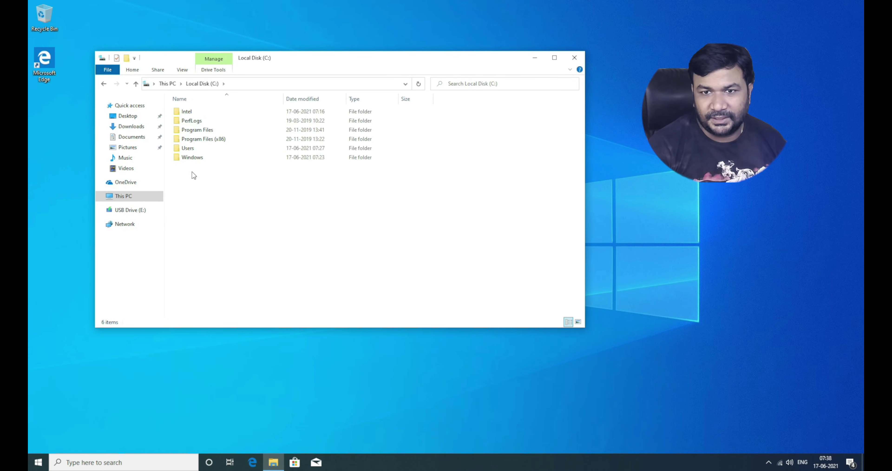
{"action": "left_click", "coordinate": [103, 83]}
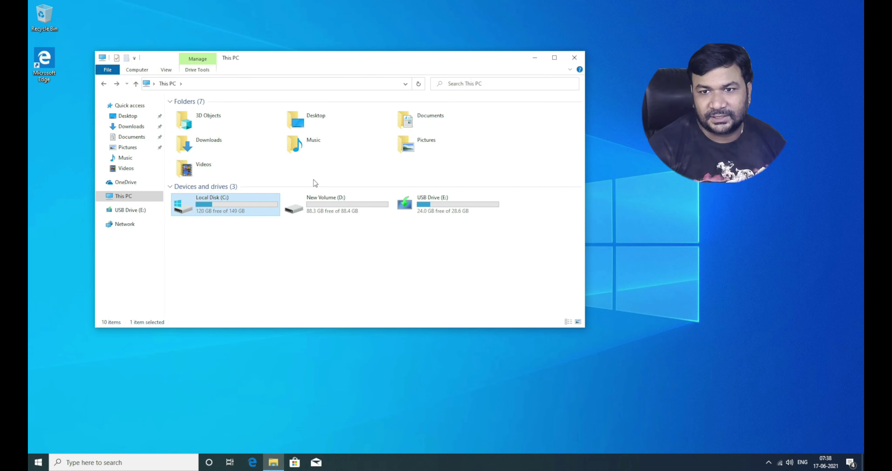
{"action": "double_click", "coordinate": [332, 207]}
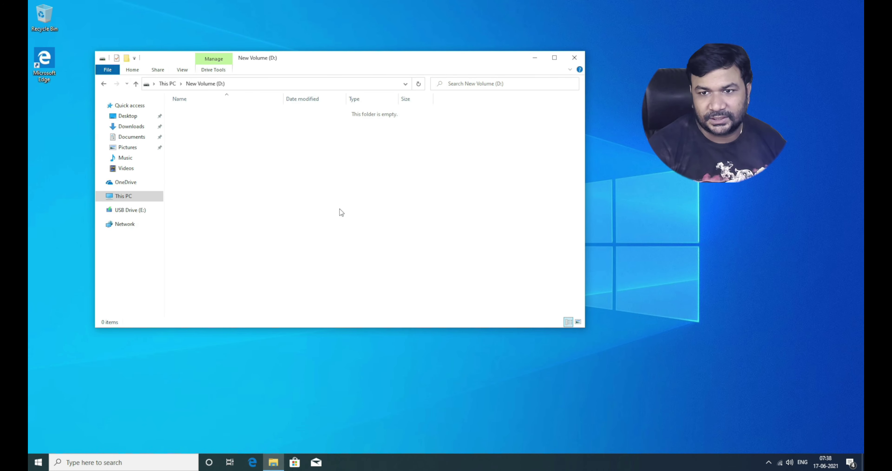
{"action": "left_click", "coordinate": [574, 58]}
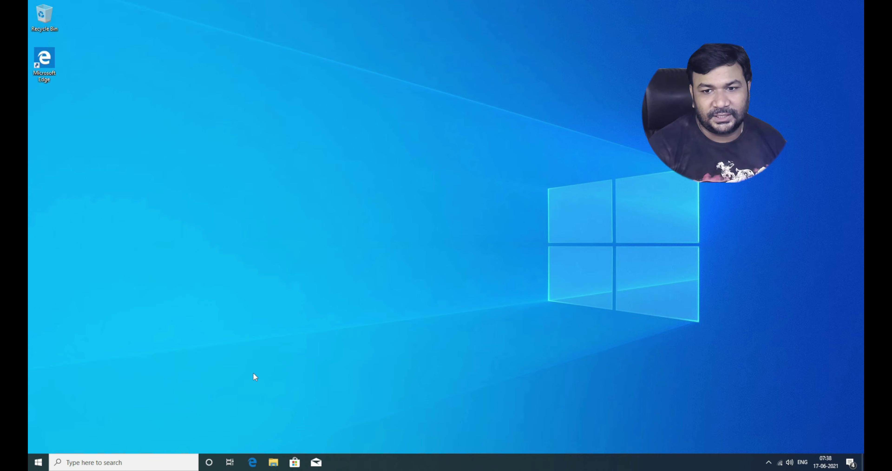
- Run the setup application from USB Drive (E:), allow it to make changes, and minimize the file window
{"action": "left_click", "coordinate": [273, 462]}
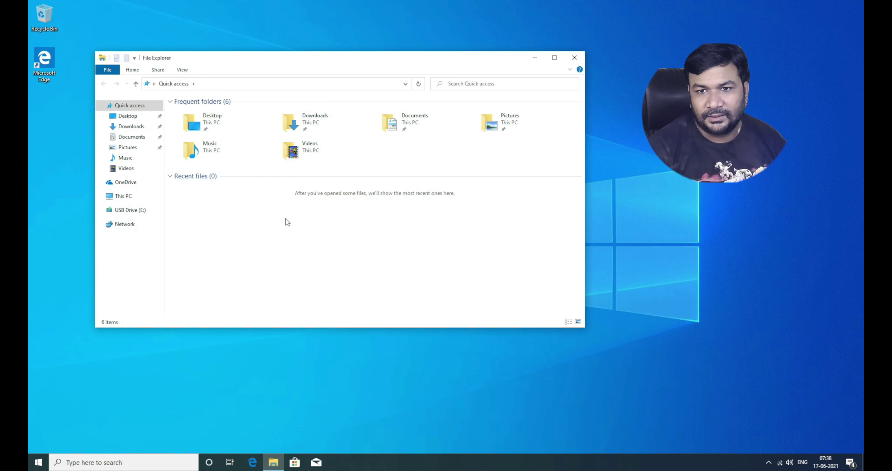
{"action": "left_click", "coordinate": [121, 195]}
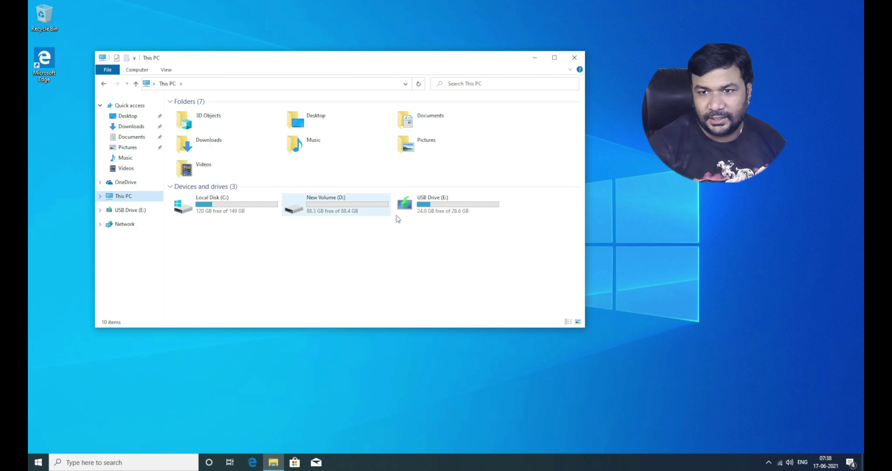
{"action": "double_click", "coordinate": [441, 208]}
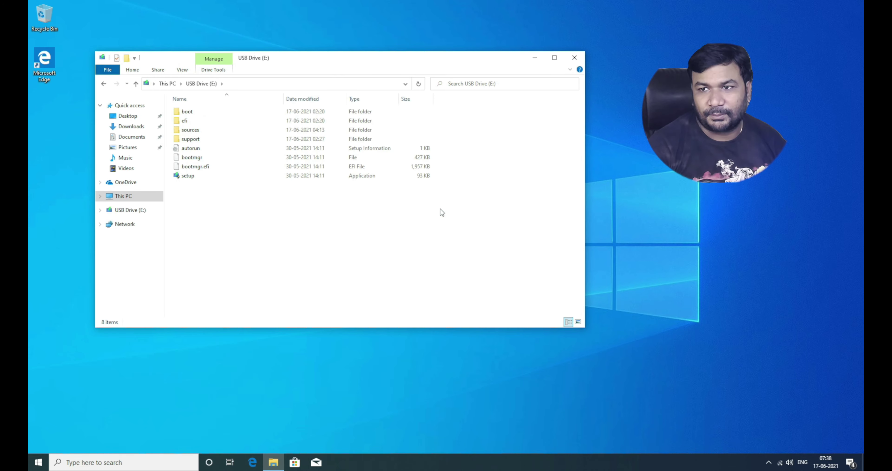
{"action": "double_click", "coordinate": [203, 177]}
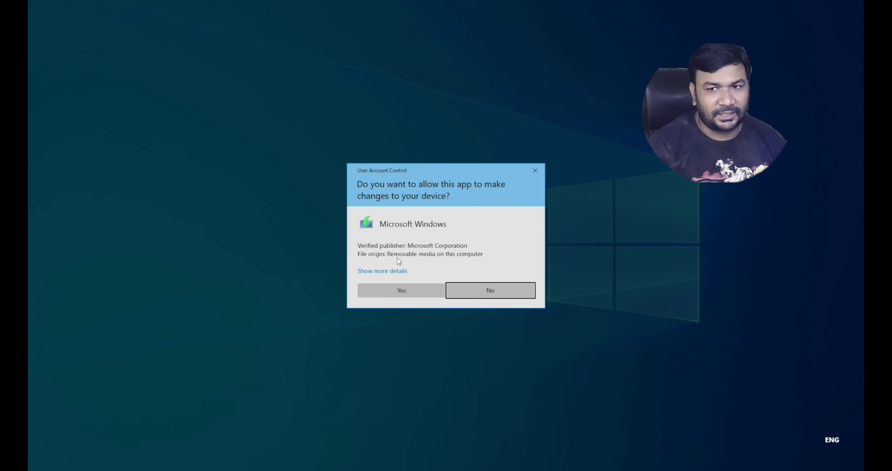
{"action": "left_click", "coordinate": [388, 289]}
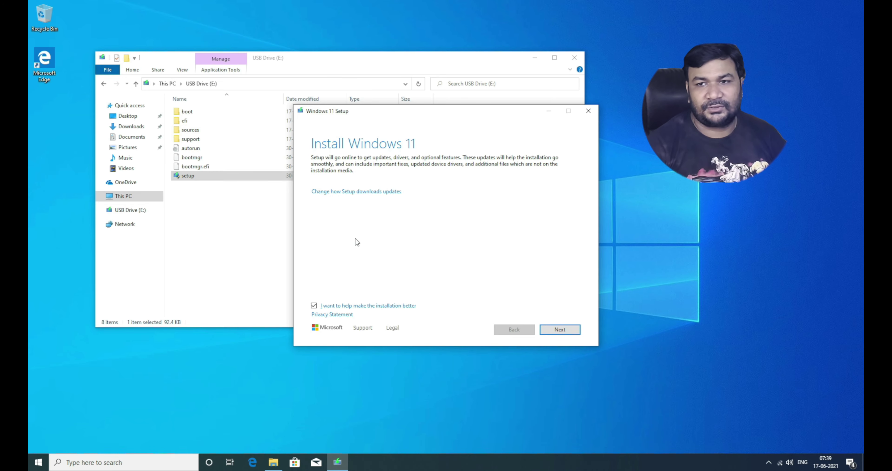
{"action": "left_click", "coordinate": [535, 58]}
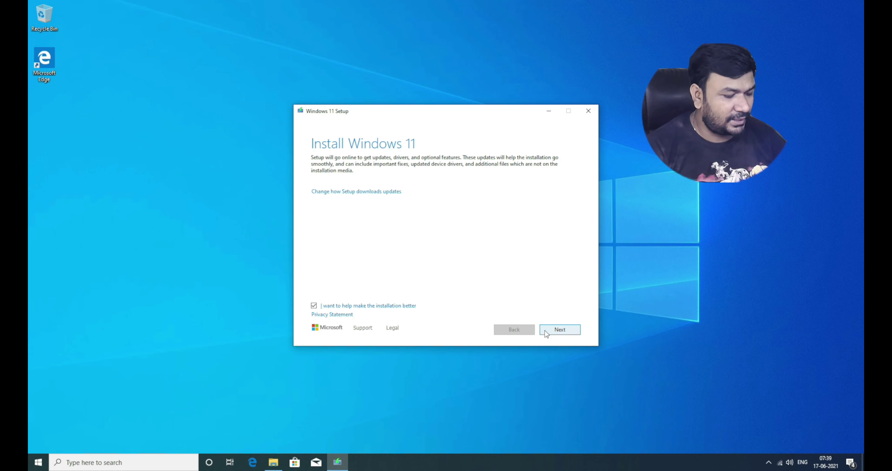
{"action": "key", "text": "super+r"}
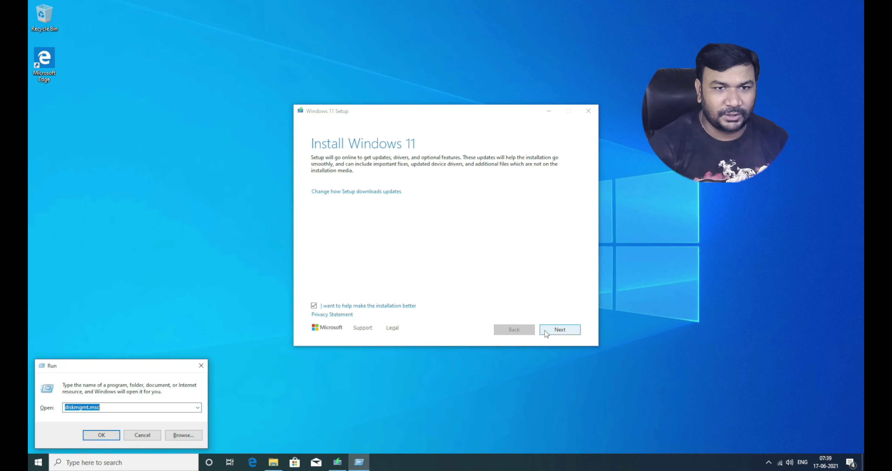
{"action": "type", "text": "ma"}
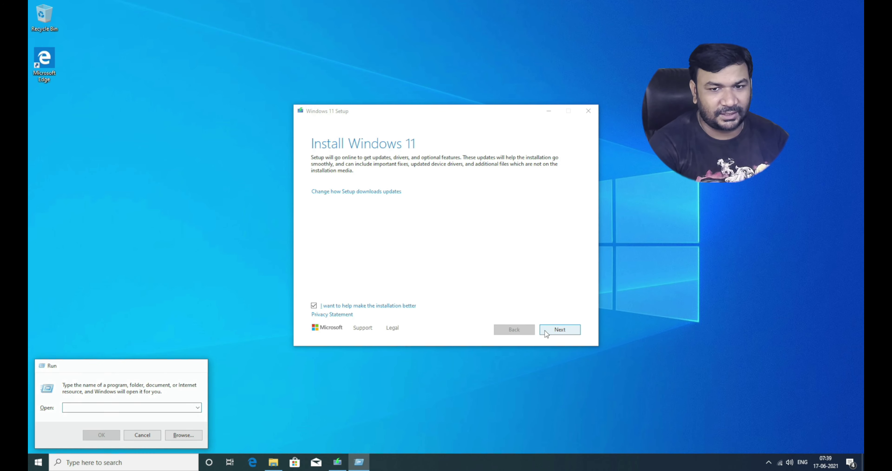
{"action": "key", "text": "Return"}
- Start Magnifier at 200% and move its control window off the Windows 11 Setup text
{"action": "key", "text": "super"}
{"action": "type", "text": "mag"}
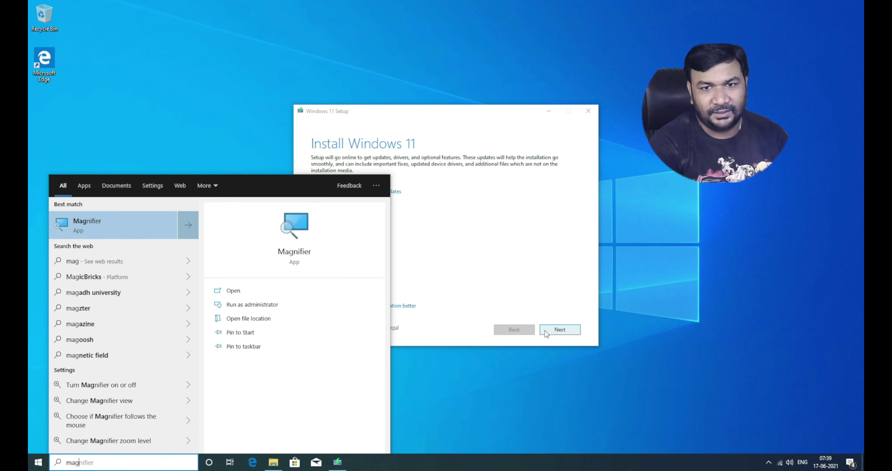
{"action": "key", "text": "Return"}
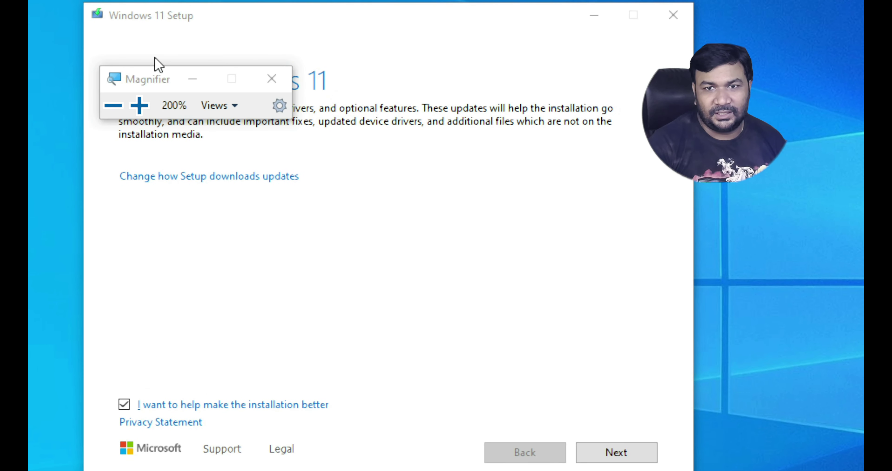
{"action": "left_click_drag", "start_coordinate": [165, 84], "coordinate": [678, 284]}
{"action": "left_click", "coordinate": [414, 304]}
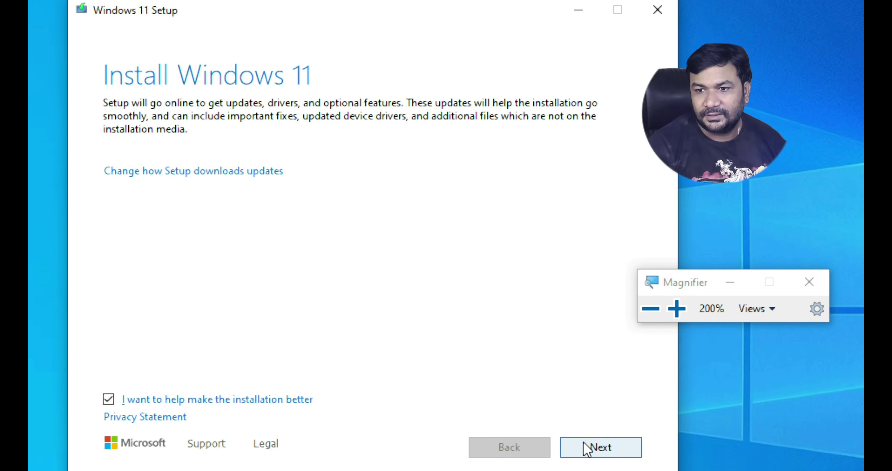
- Accept the license terms and start installing Windows 11 Pro, keeping personal files and apps
{"action": "left_click", "coordinate": [587, 449]}
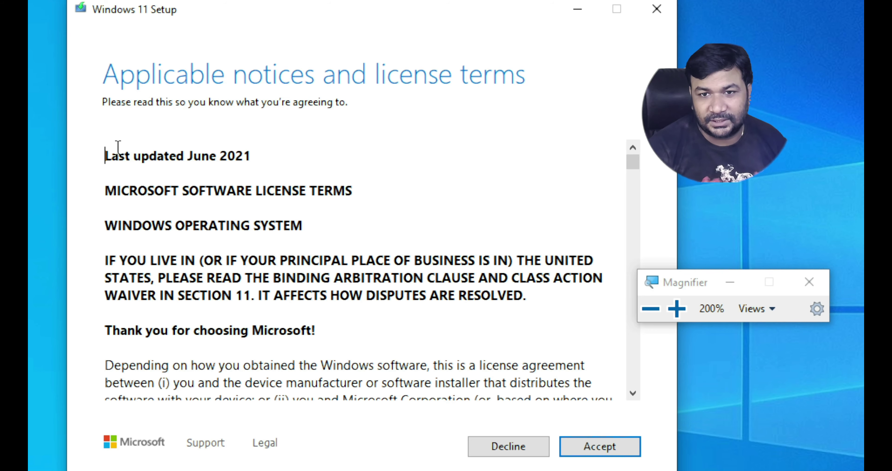
{"action": "left_click_drag", "start_coordinate": [146, 158], "coordinate": [298, 159]}
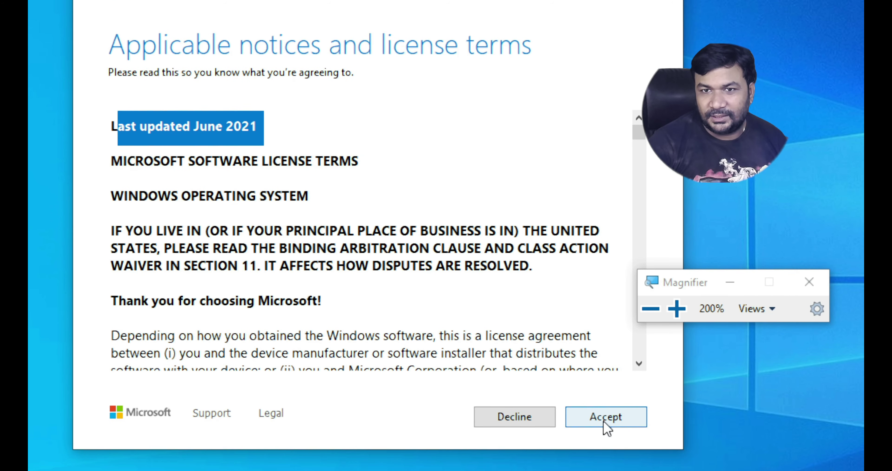
{"action": "left_click", "coordinate": [606, 423]}
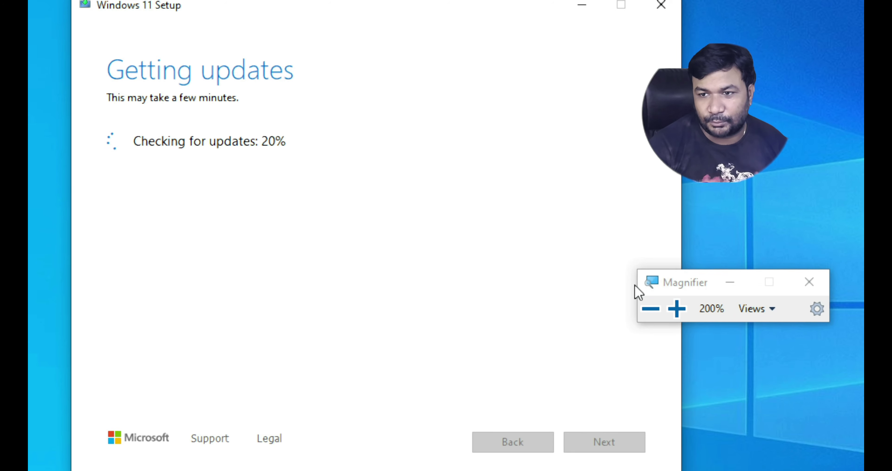
{"action": "left_click", "coordinate": [651, 308]}
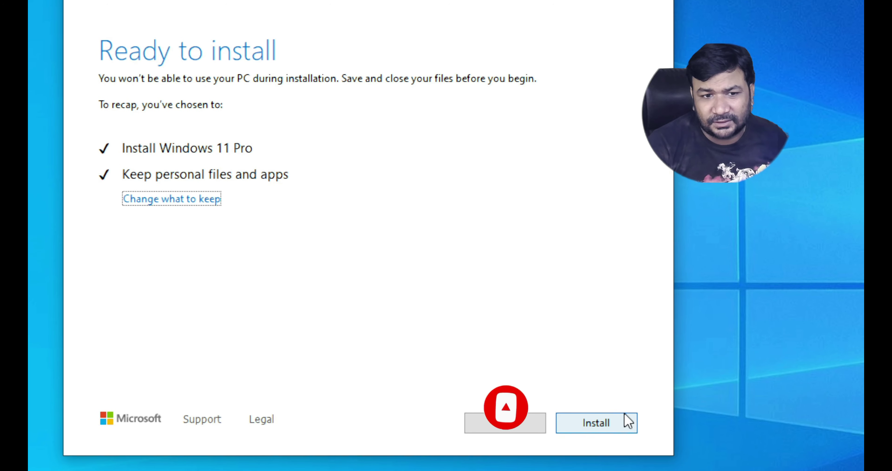
{"action": "left_click", "coordinate": [606, 426]}
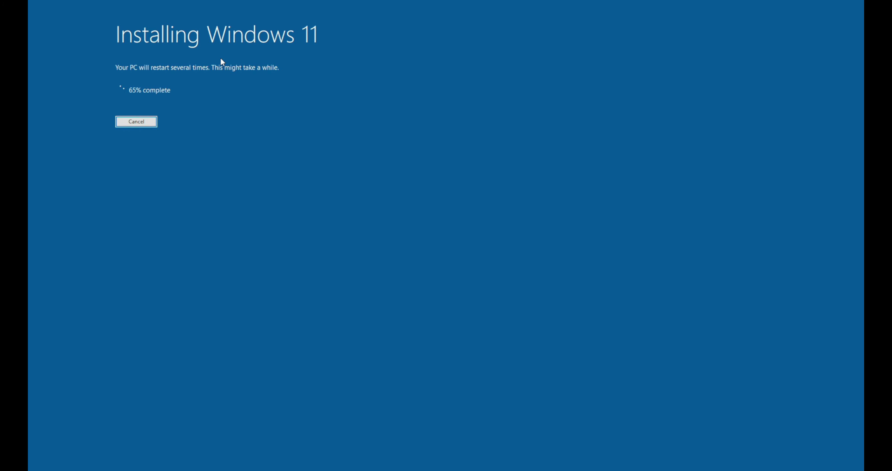
- Sign in to Windows from the lock screen with the account password
{"action": "key", "text": "Return"}
{"action": "key", "text": "Return"}
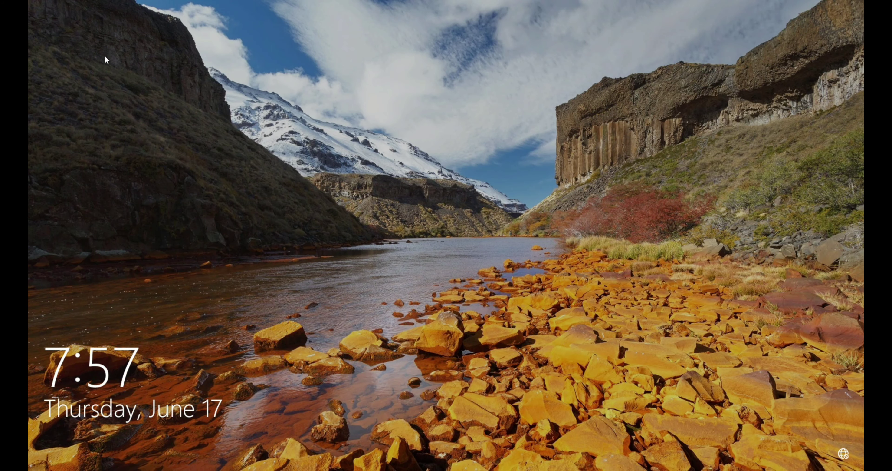
{"action": "left_click", "coordinate": [165, 104]}
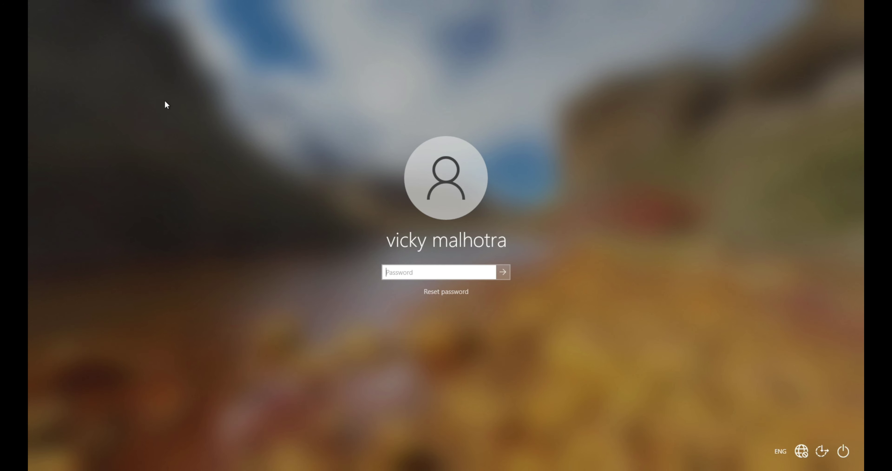
{"action": "type", "text": "******"}
{"action": "key", "text": "Return"}
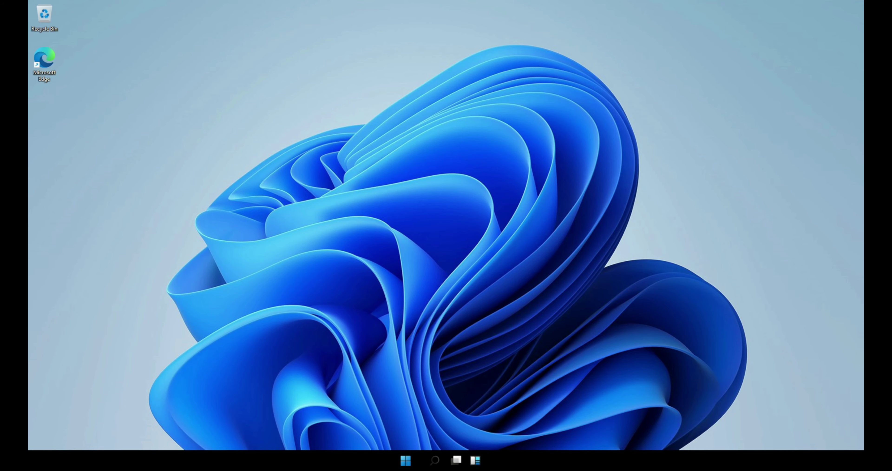
- Look over the new Start menu, close it and refresh the Windows 11 desktop several times
{"action": "key", "text": "super"}
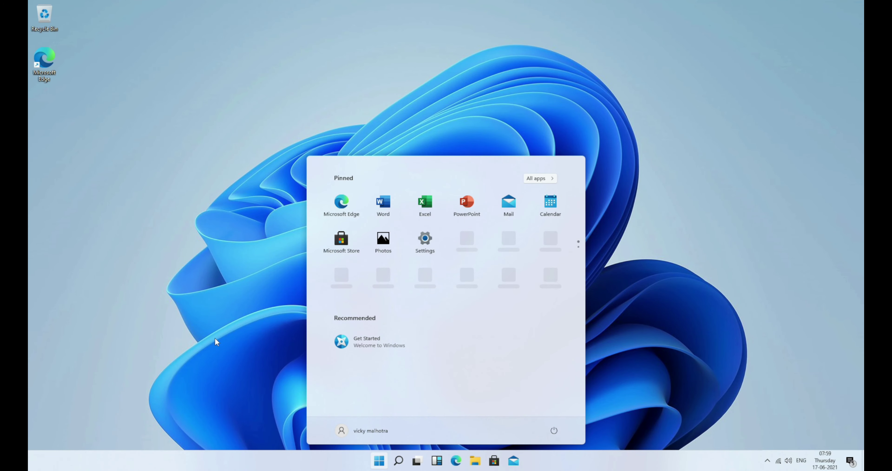
{"action": "left_click", "coordinate": [202, 345]}
{"action": "right_click", "coordinate": [174, 256]}
{"action": "right_click", "coordinate": [213, 202]}
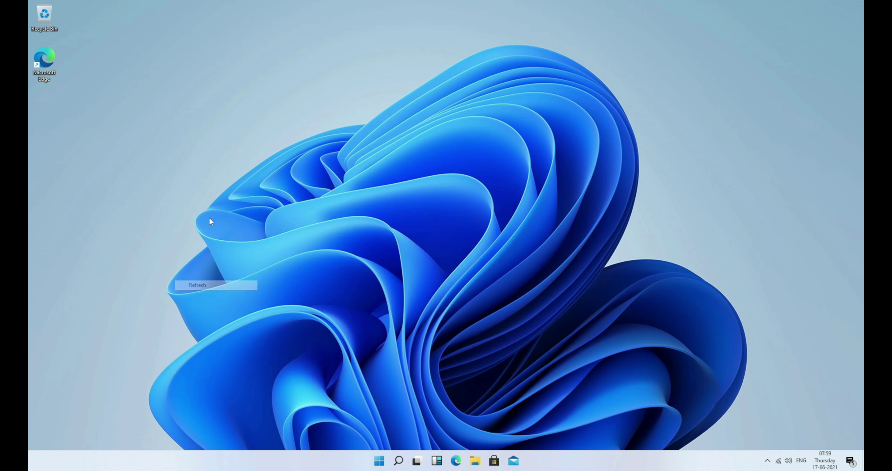
{"action": "left_click", "coordinate": [241, 225]}
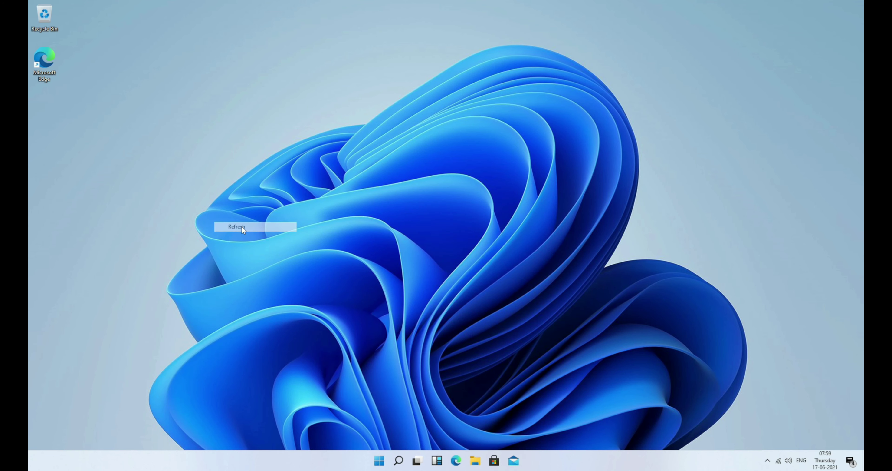
{"action": "right_click", "coordinate": [190, 16]}
{"action": "left_click", "coordinate": [210, 45]}
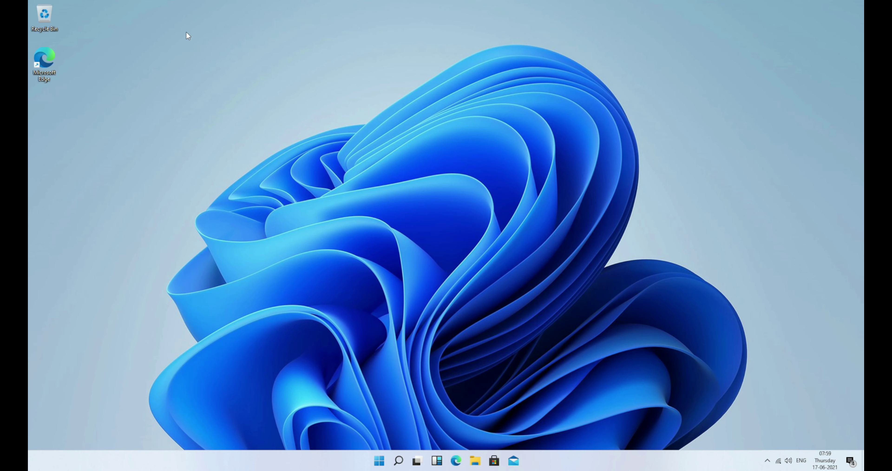
{"action": "right_click", "coordinate": [186, 32]}
{"action": "left_click", "coordinate": [211, 59]}
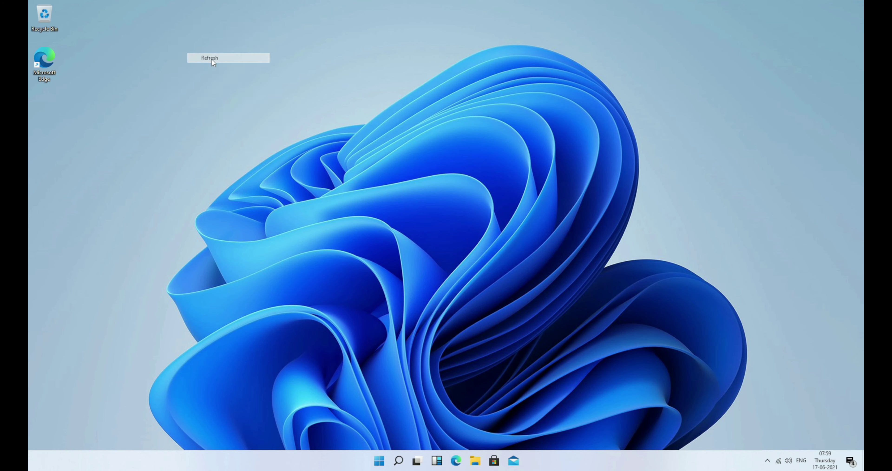
- Magnify the desktop to examine its redesigned context menu, and refresh the desktop
{"action": "right_click", "coordinate": [205, 62]}
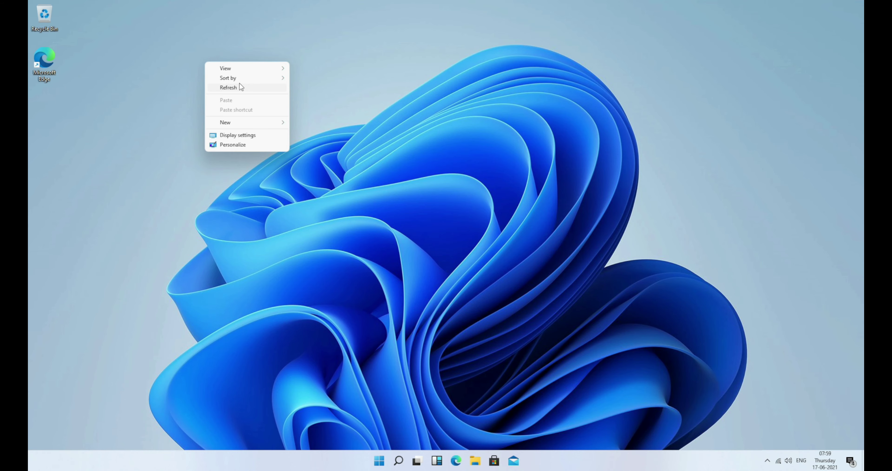
{"action": "key", "text": "super"}
{"action": "key", "text": "super"}
{"action": "right_click", "coordinate": [248, 113]}
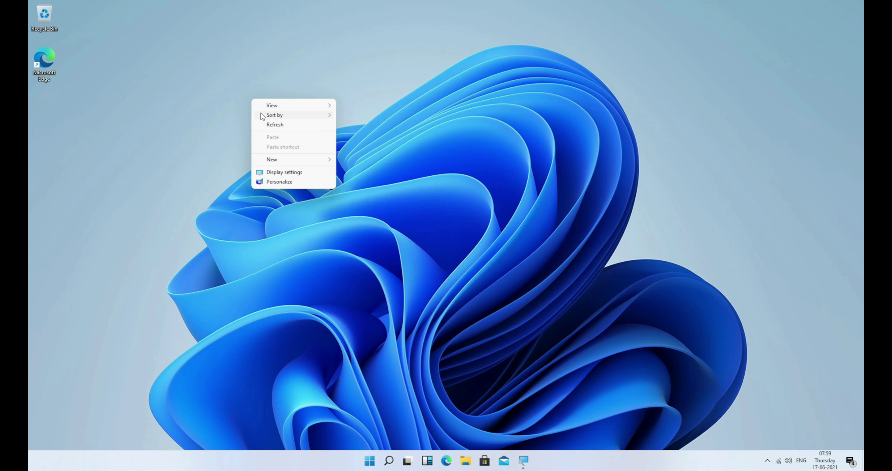
{"action": "left_click", "coordinate": [247, 113]}
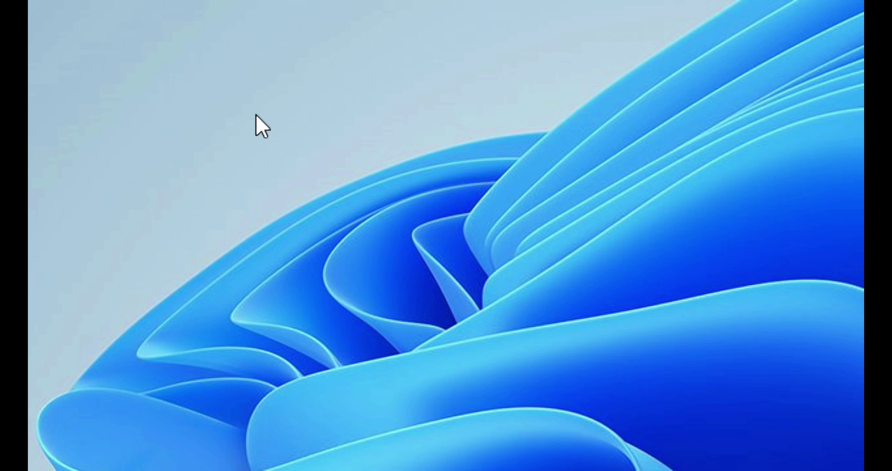
{"action": "right_click", "coordinate": [256, 115]}
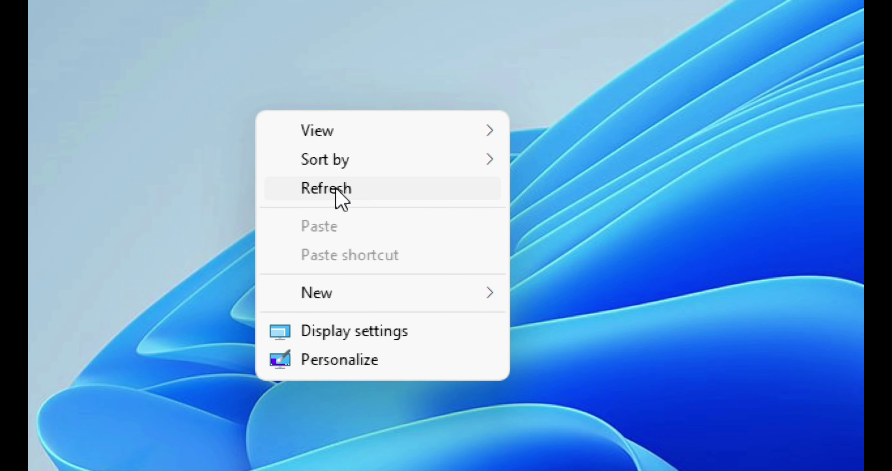
{"action": "left_click", "coordinate": [336, 190]}
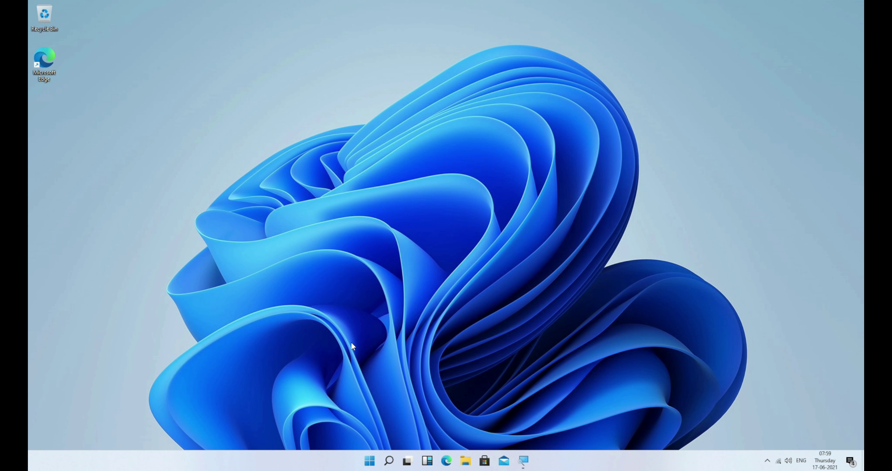
- Look over the Start menu and the widgets panel, and return to the bare desktop
{"action": "left_click", "coordinate": [371, 463]}
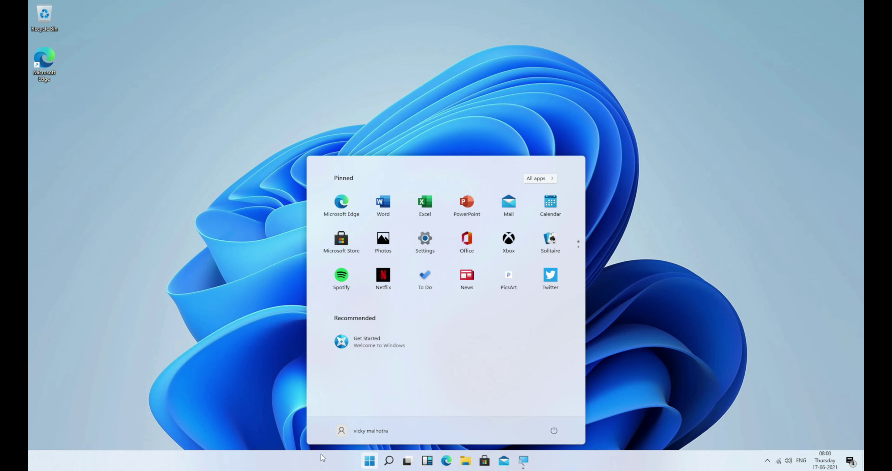
{"action": "left_click", "coordinate": [427, 462]}
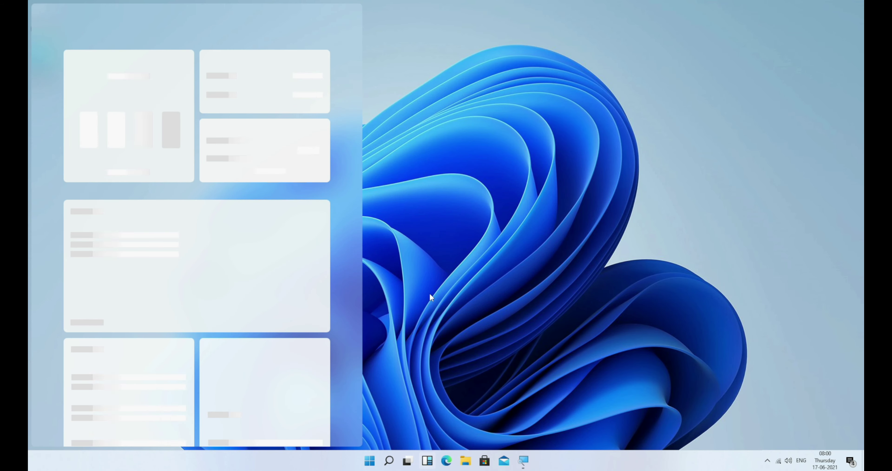
{"action": "left_click", "coordinate": [429, 293]}
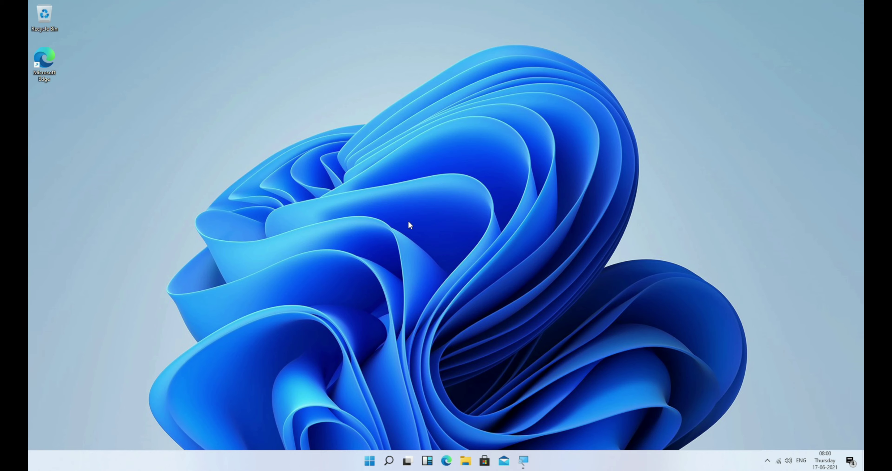
- Open This PC in File Explorer and show the computer's system properties
{"action": "left_click", "coordinate": [470, 462]}
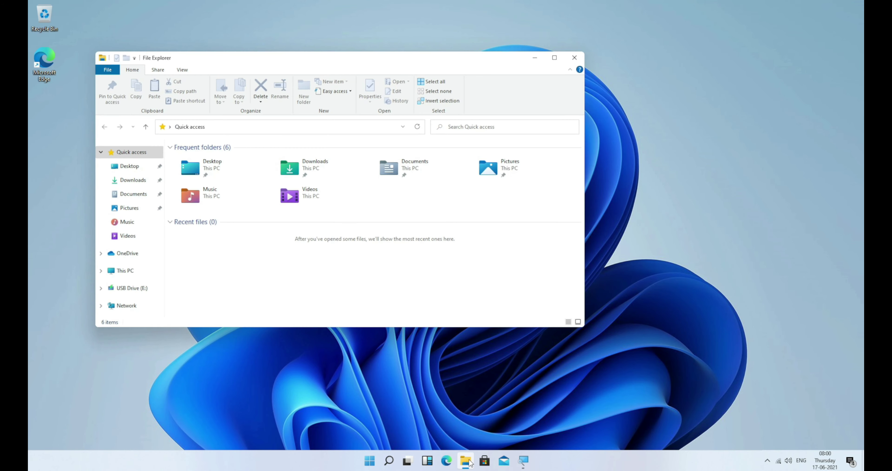
{"action": "left_click", "coordinate": [125, 270]}
{"action": "right_click", "coordinate": [227, 279]}
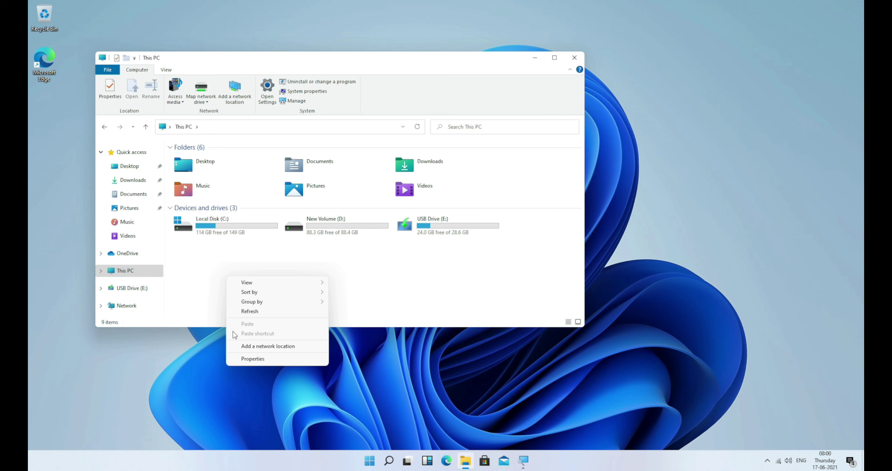
{"action": "left_click", "coordinate": [253, 360]}
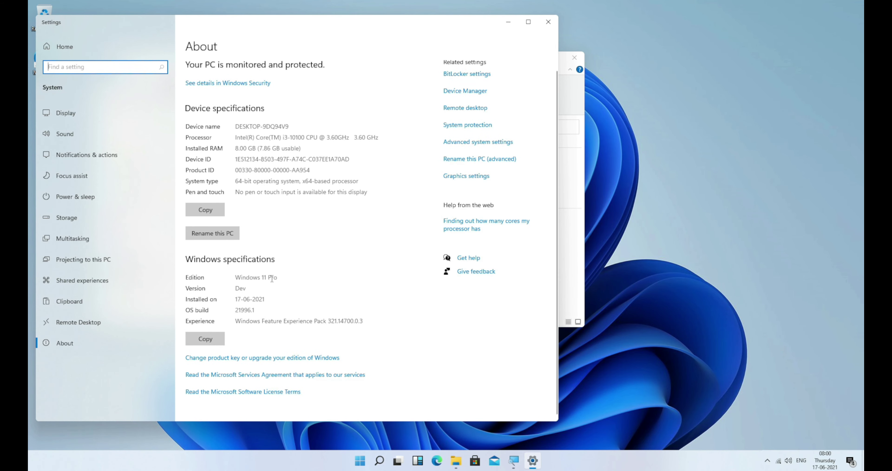
- Check the Windows edition, version, installation date, OS build and experience pack on the About page, and close Settings
{"action": "left_click_drag", "start_coordinate": [272, 278], "coordinate": [235, 288]}
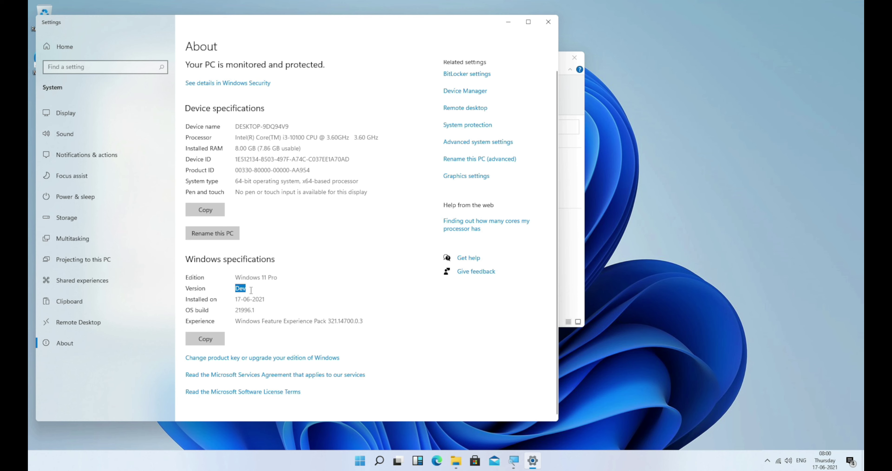
{"action": "left_click_drag", "start_coordinate": [236, 299], "coordinate": [271, 300]}
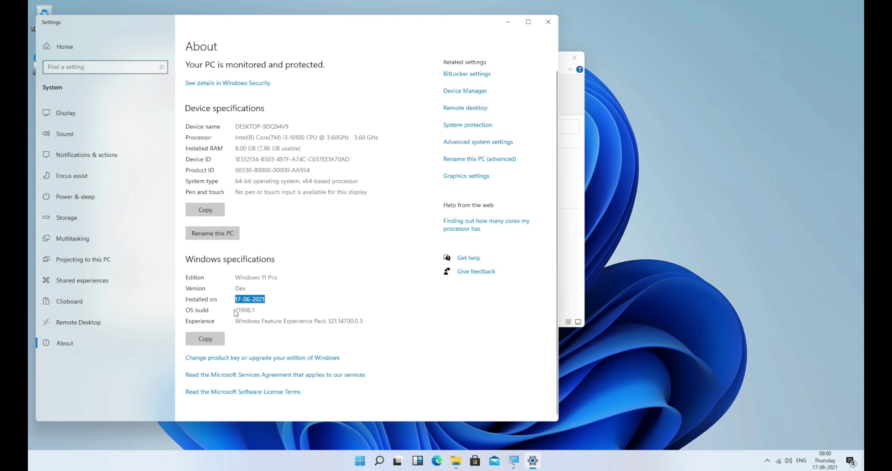
{"action": "left_click_drag", "start_coordinate": [253, 309], "coordinate": [229, 308]}
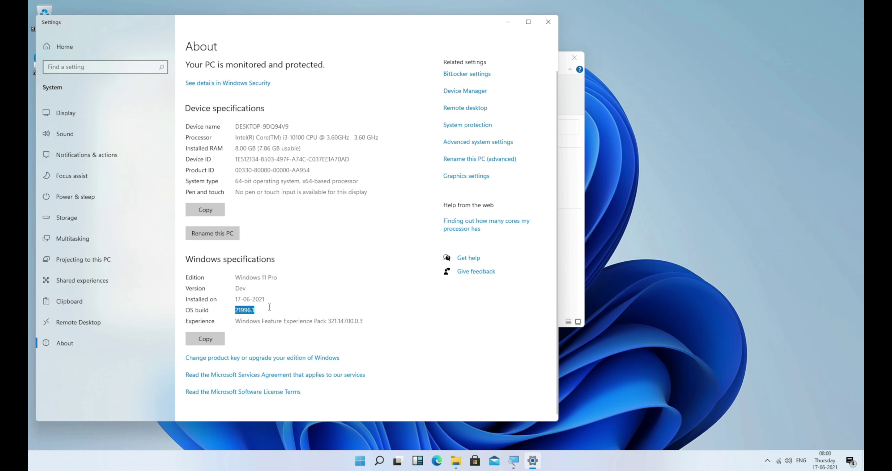
{"action": "left_click_drag", "start_coordinate": [304, 323], "coordinate": [356, 325]}
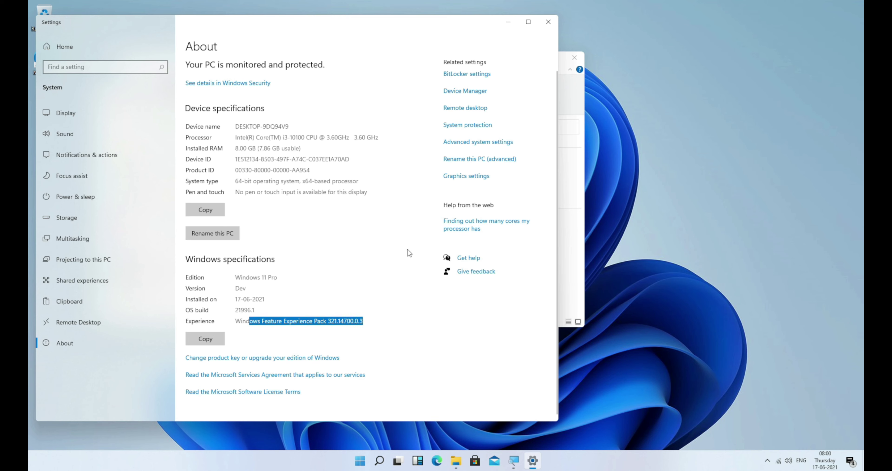
{"action": "left_click", "coordinate": [545, 25]}
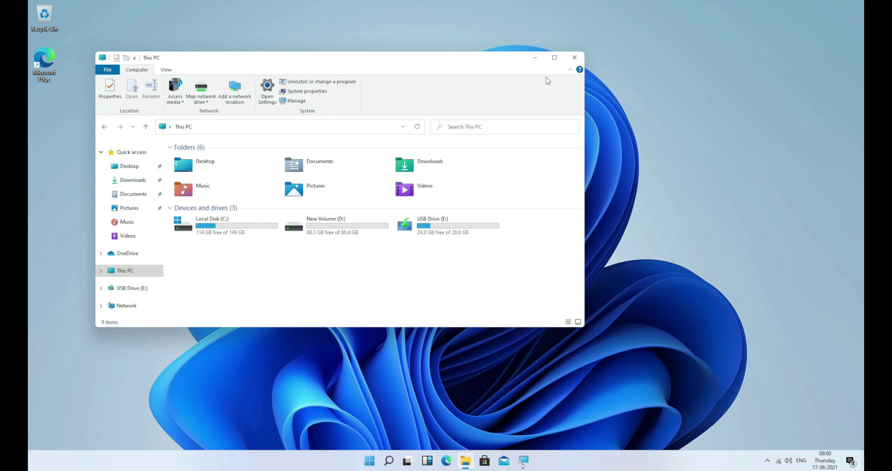
- Maximize the This PC window and compare the commands offered in its Computer and View ribbons
{"action": "left_click", "coordinate": [554, 59]}
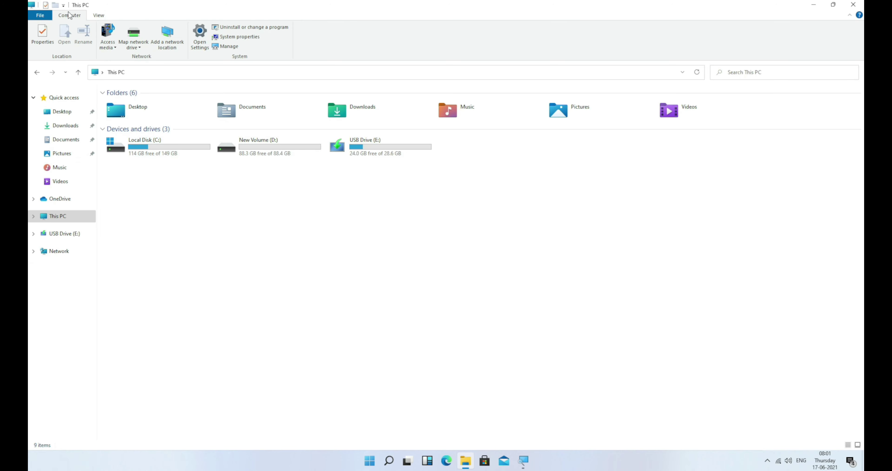
{"action": "left_click", "coordinate": [93, 17]}
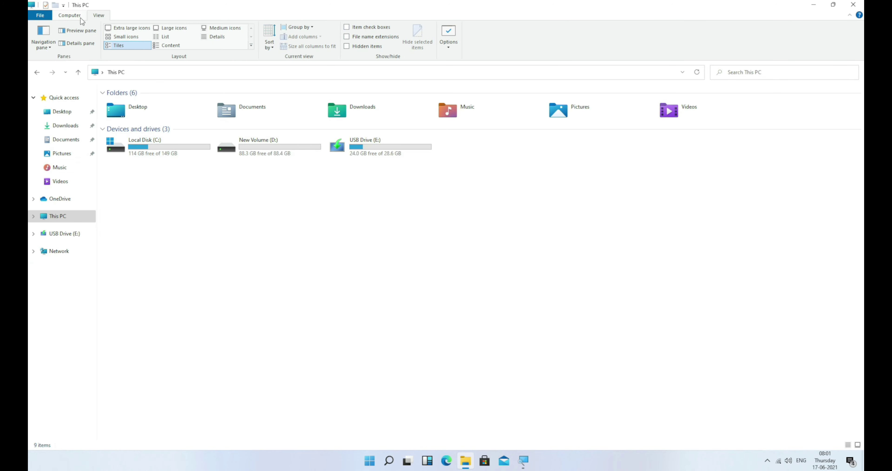
{"action": "left_click", "coordinate": [78, 18]}
{"action": "left_click", "coordinate": [103, 17]}
{"action": "left_click", "coordinate": [72, 19]}
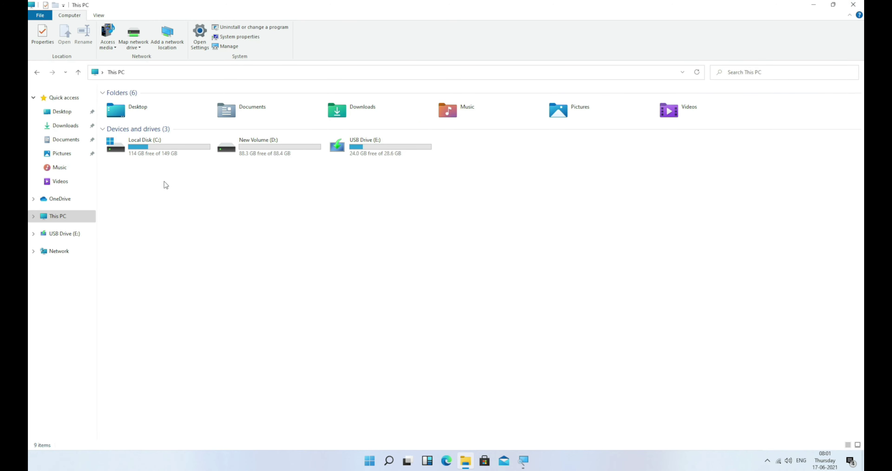
- Examine the Start menu's pinned apps and its full list of all apps
{"action": "left_click", "coordinate": [369, 460]}
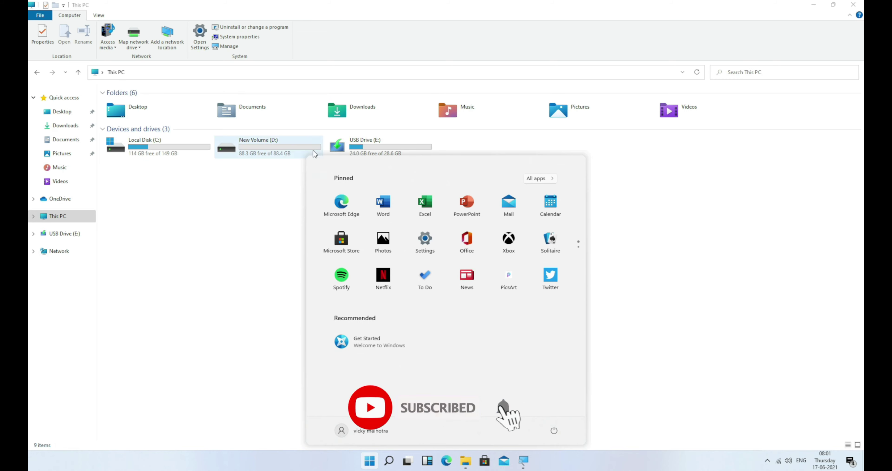
{"action": "left_click", "coordinate": [541, 179]}
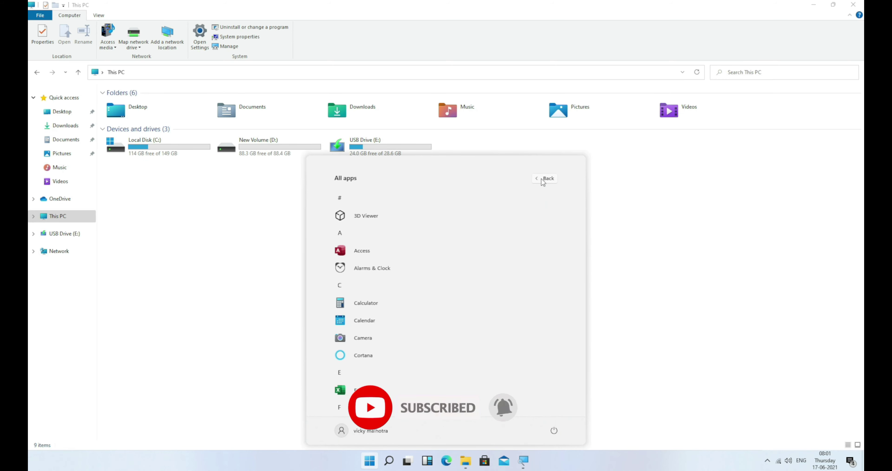
{"action": "left_click", "coordinate": [546, 178]}
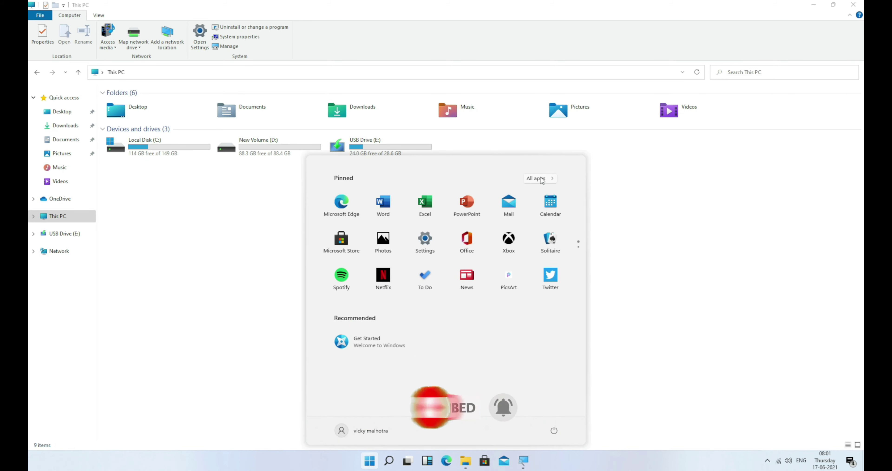
{"action": "left_click", "coordinate": [540, 179]}
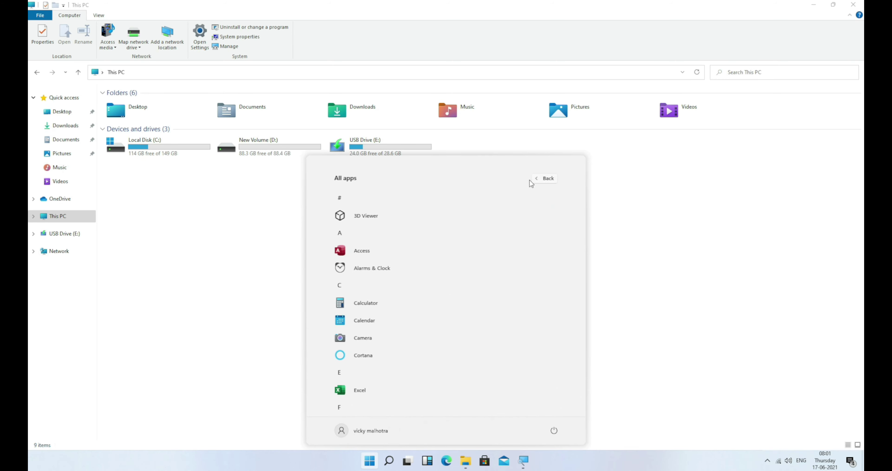
{"action": "left_click", "coordinate": [547, 180]}
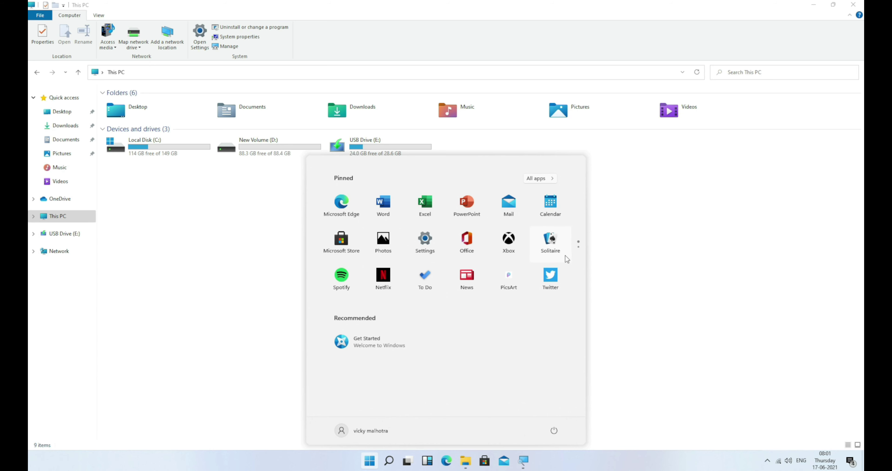
{"action": "scroll", "coordinate": [564, 256], "scroll_direction": "down", "scroll_amount": 2}
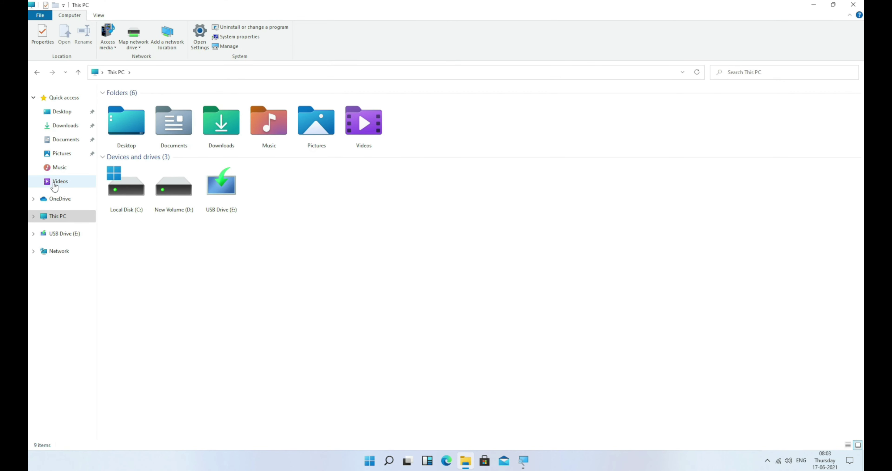
- Look through the Desktop, Downloads, Documents, Pictures, Music and Videos folders in File Explorer
{"action": "left_click", "coordinate": [64, 113]}
{"action": "left_click", "coordinate": [66, 125]}
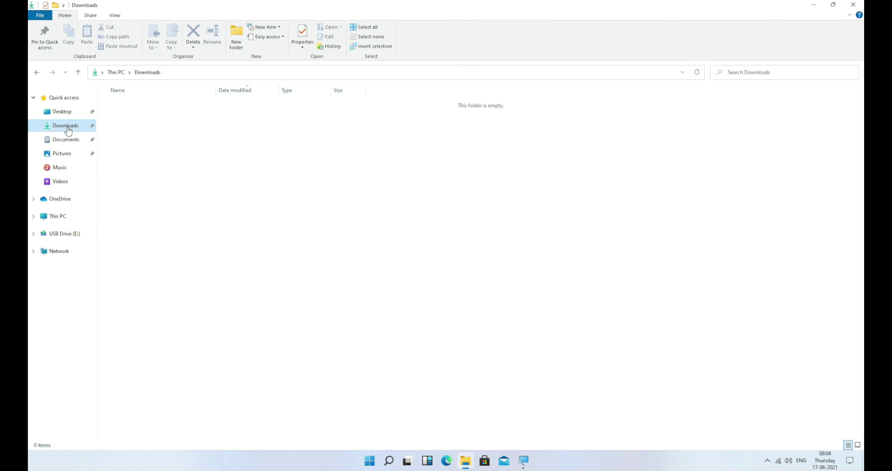
{"action": "left_click", "coordinate": [67, 140]}
{"action": "left_click", "coordinate": [63, 153]}
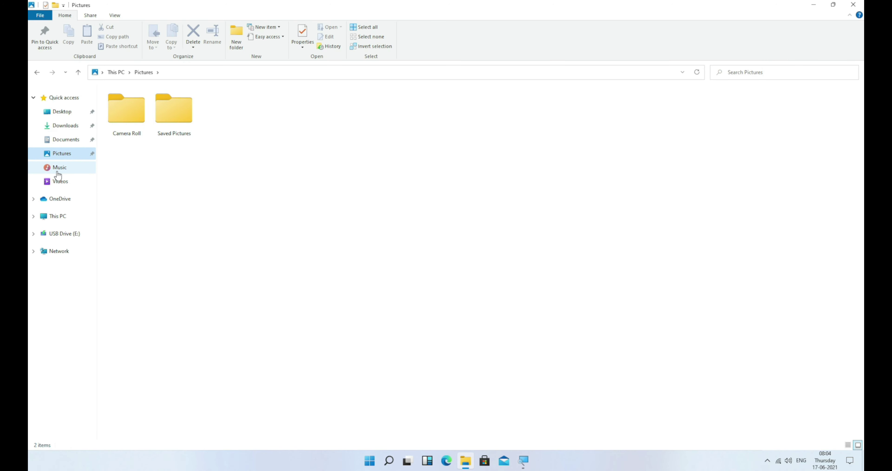
{"action": "left_click", "coordinate": [61, 172]}
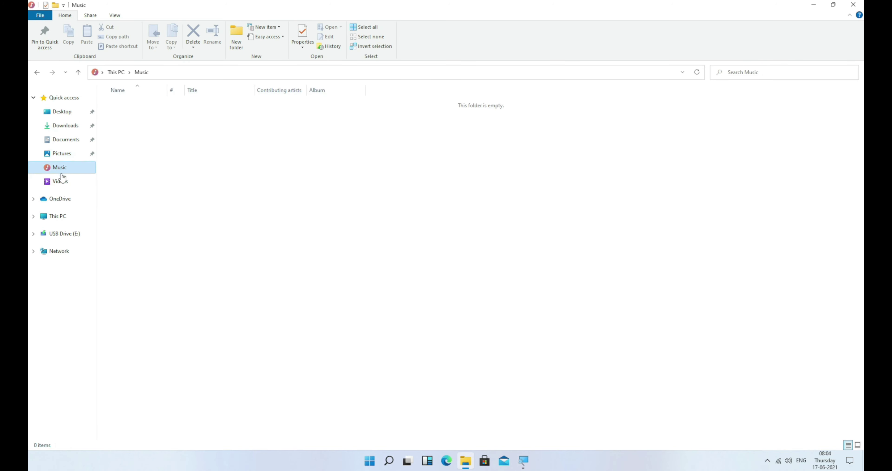
{"action": "left_click", "coordinate": [61, 180]}
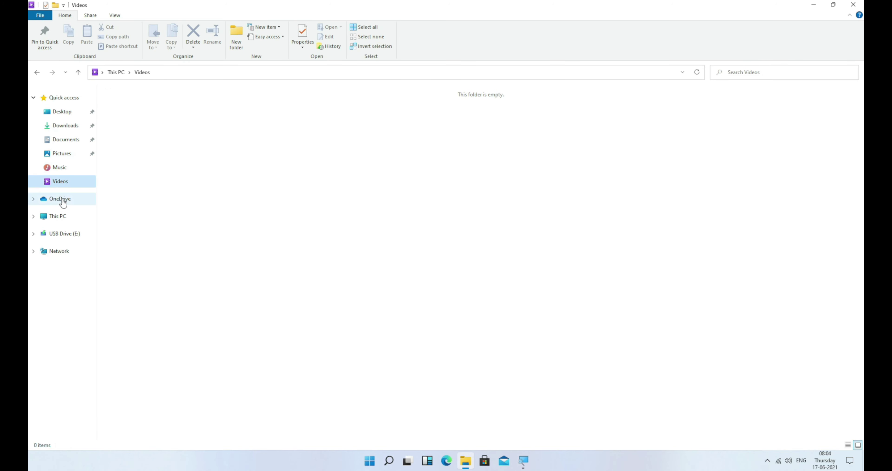
- Inspect the contents of the New Volume (D:) and Local Disk (C:) drives, enlarging the folder icons on C:
{"action": "left_click", "coordinate": [62, 219]}
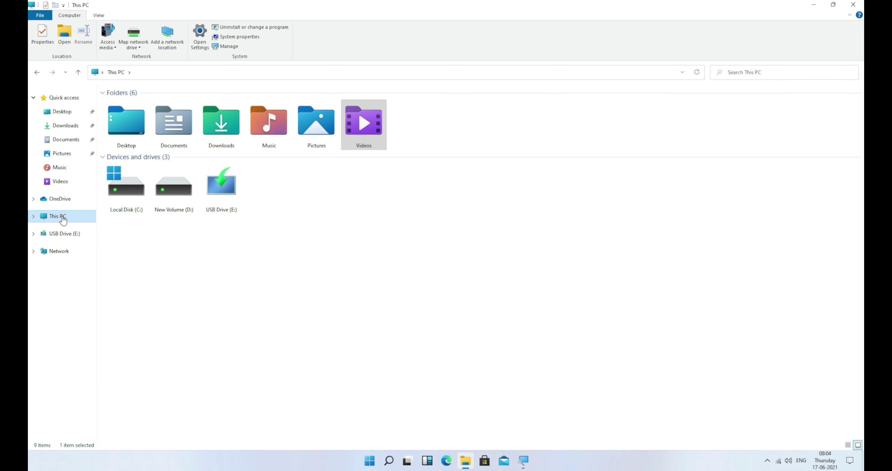
{"action": "double_click", "coordinate": [166, 194]}
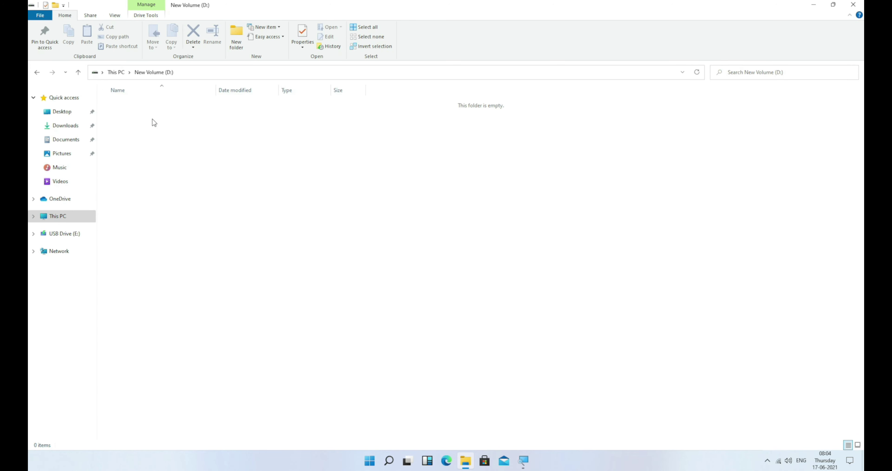
{"action": "left_click", "coordinate": [123, 73]}
{"action": "double_click", "coordinate": [126, 187]}
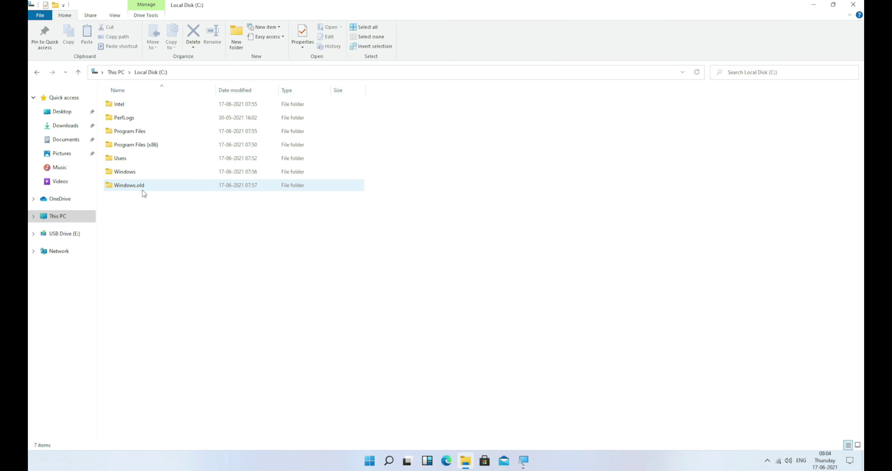
{"action": "scroll", "coordinate": [200, 146], "scroll_direction": "up", "scroll_amount": 4, "text": "ctrl"}
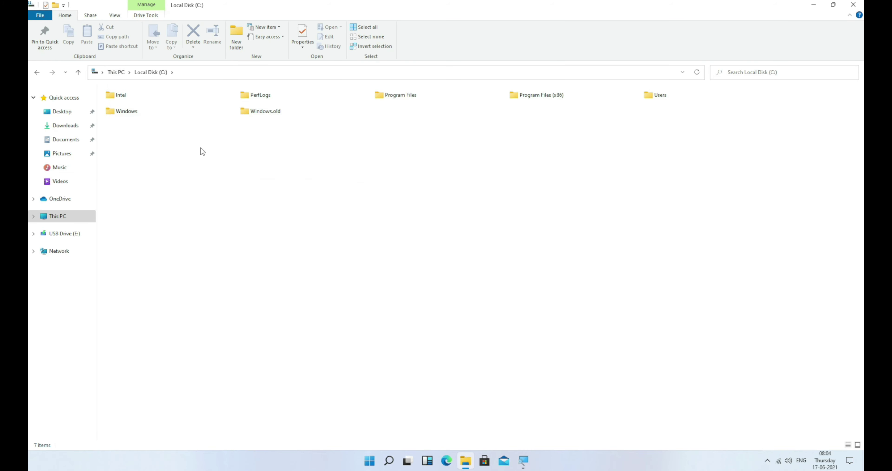
{"action": "scroll", "coordinate": [202, 168], "scroll_direction": "up", "scroll_amount": 2, "text": "ctrl"}
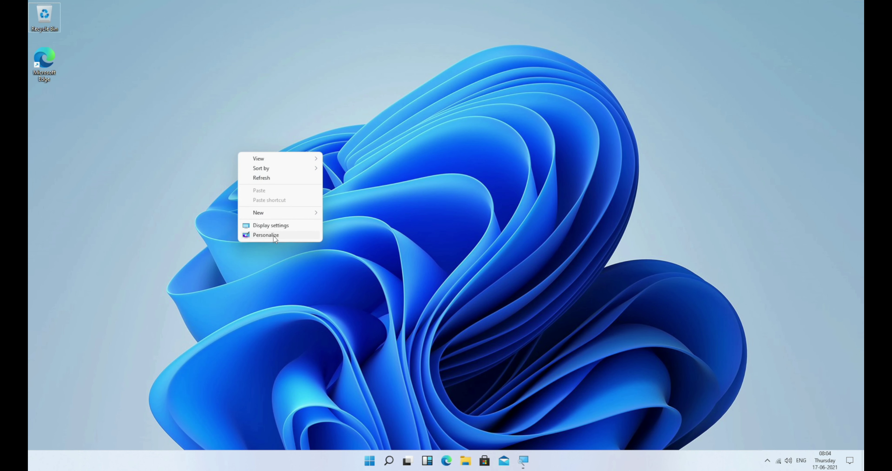
- Open the desktop background personalization settings and start browsing for a background picture
{"action": "left_click", "coordinate": [276, 236]}
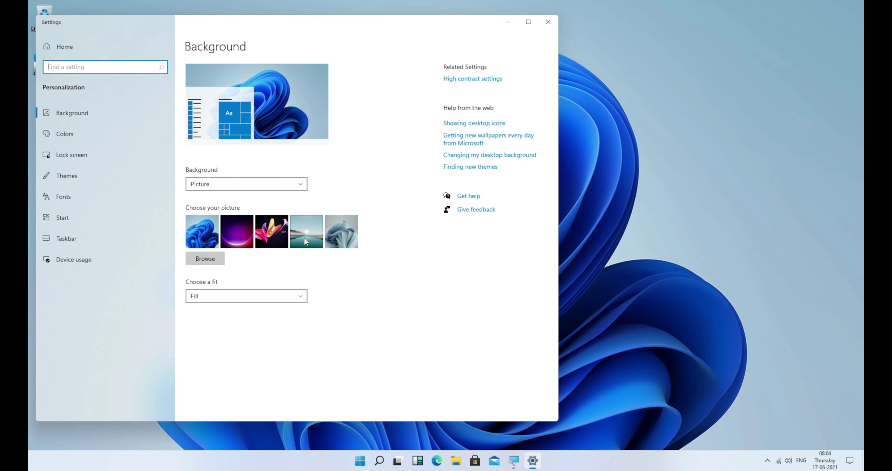
{"action": "left_click", "coordinate": [204, 261]}
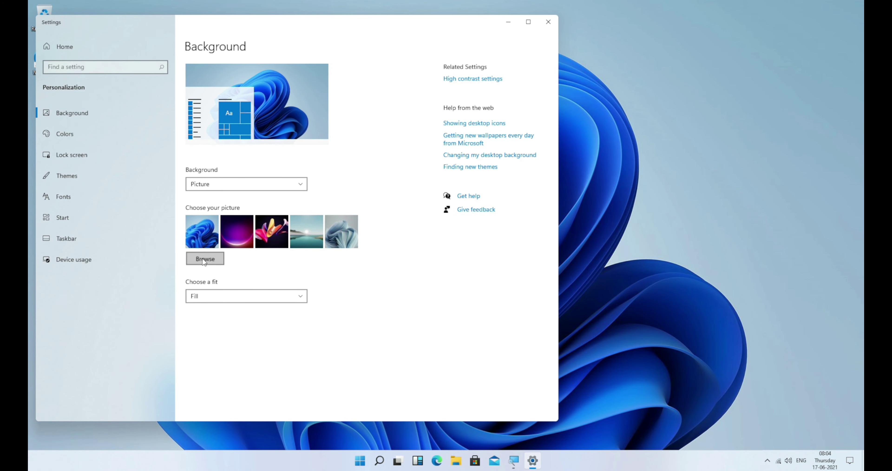